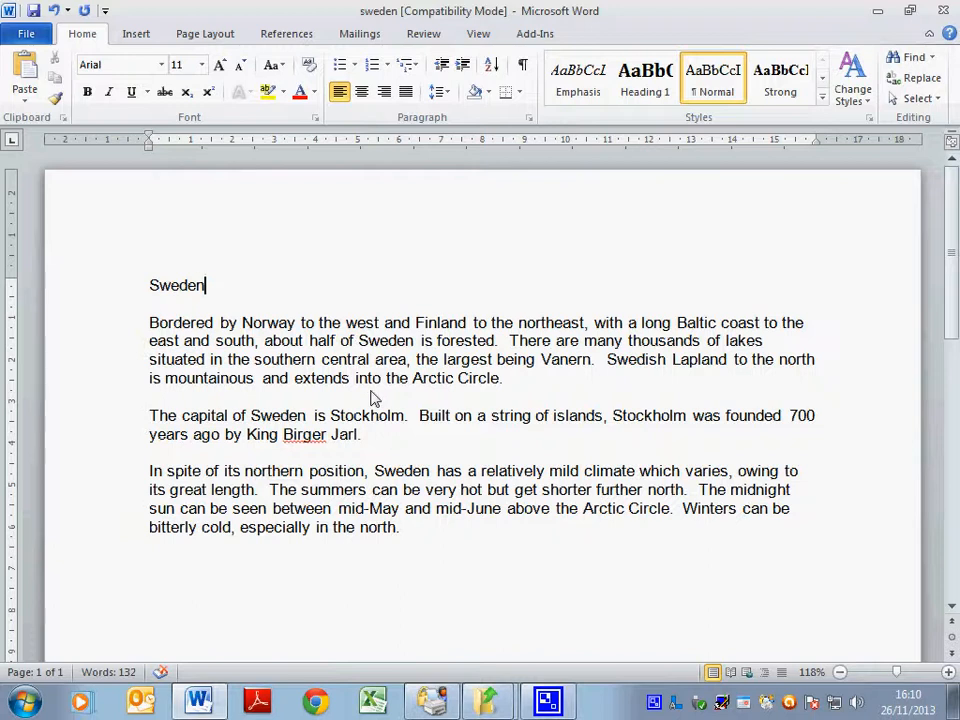
Switch the Sweden page orientation from portrait to Landscape using the Page Layout Orientation menu.
left_click(199, 37)
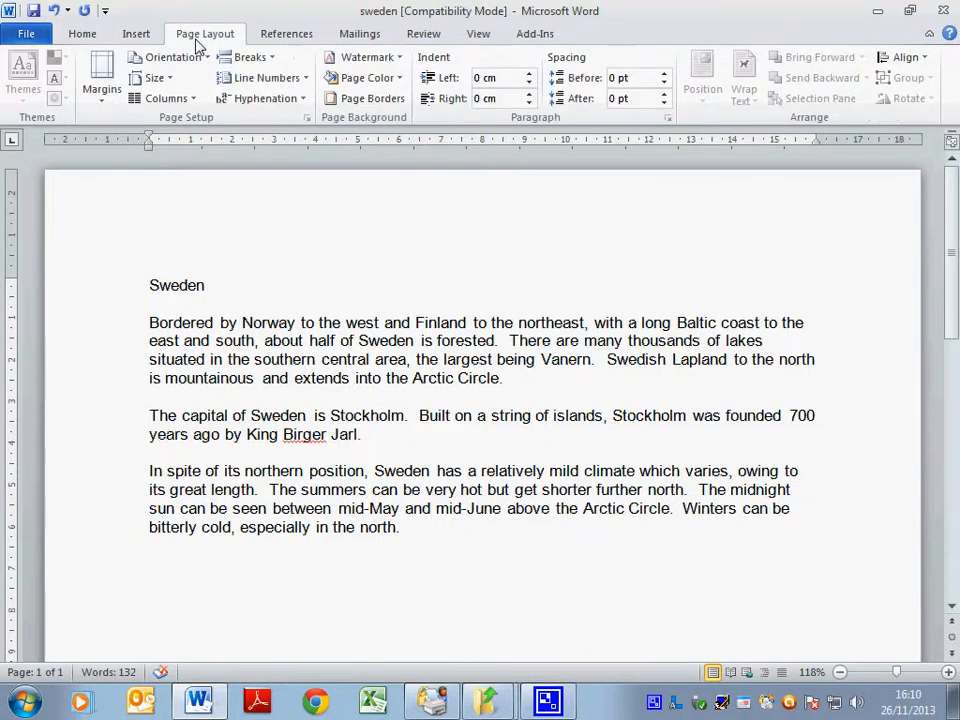
left_click(193, 60)
left_click(184, 133)
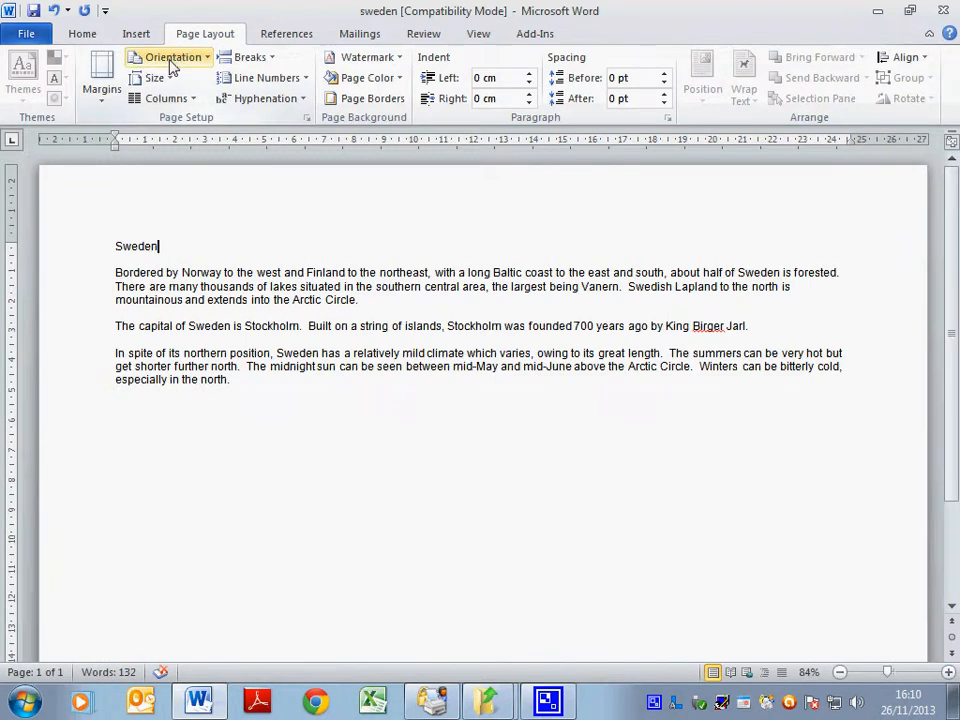
left_click(170, 62)
left_click(180, 133)
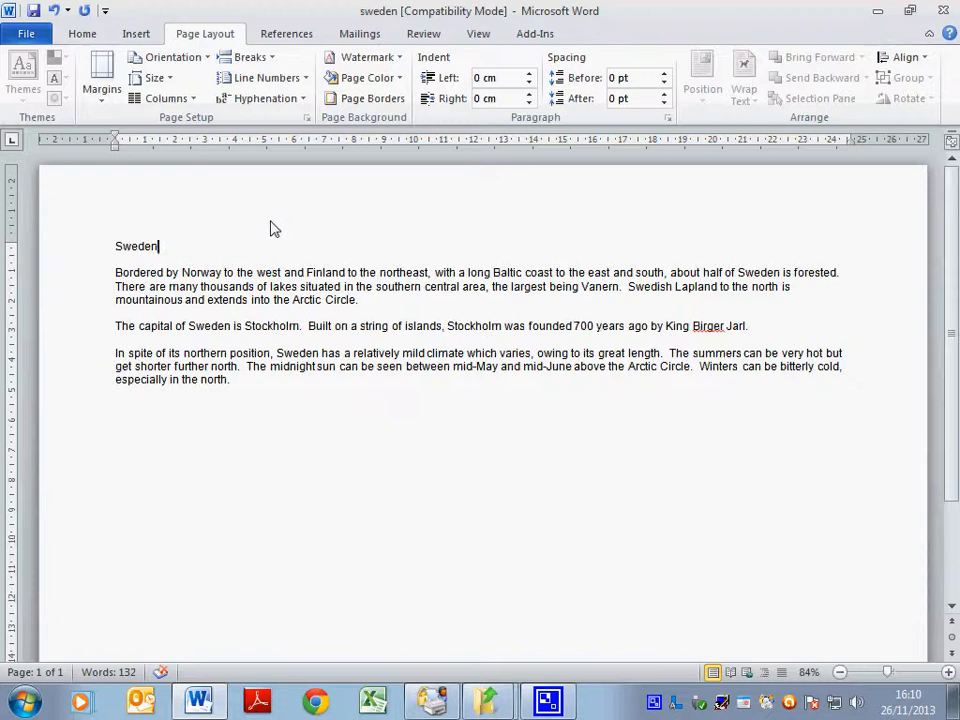
Set custom margins in Page Setup: top 3 cm, left 3.5 cm and right 3.5 cm.
left_click(105, 105)
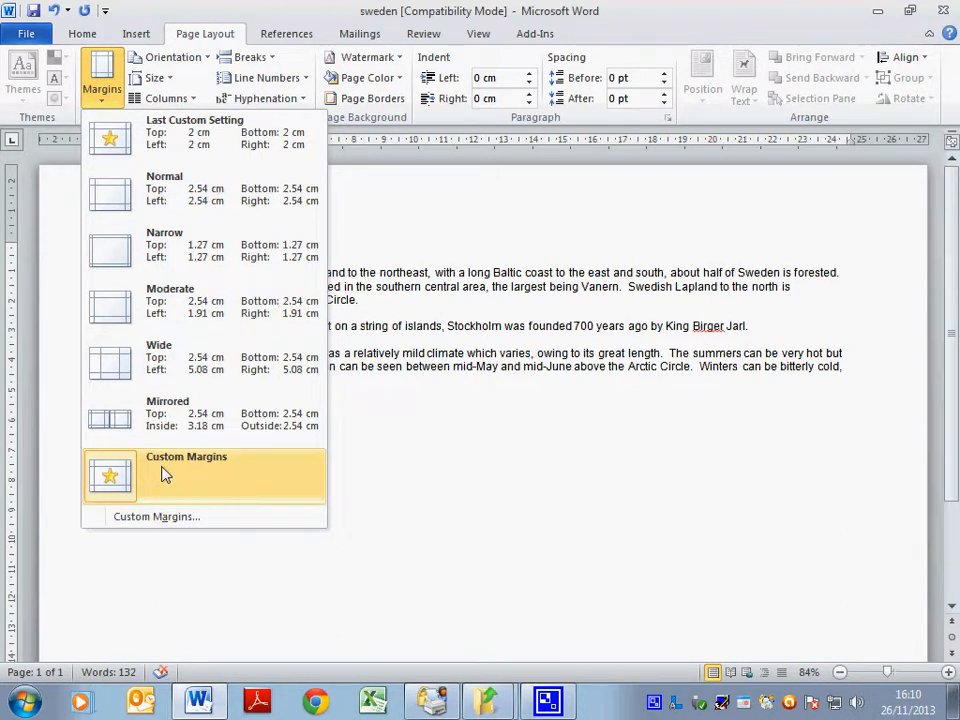
left_click(140, 517)
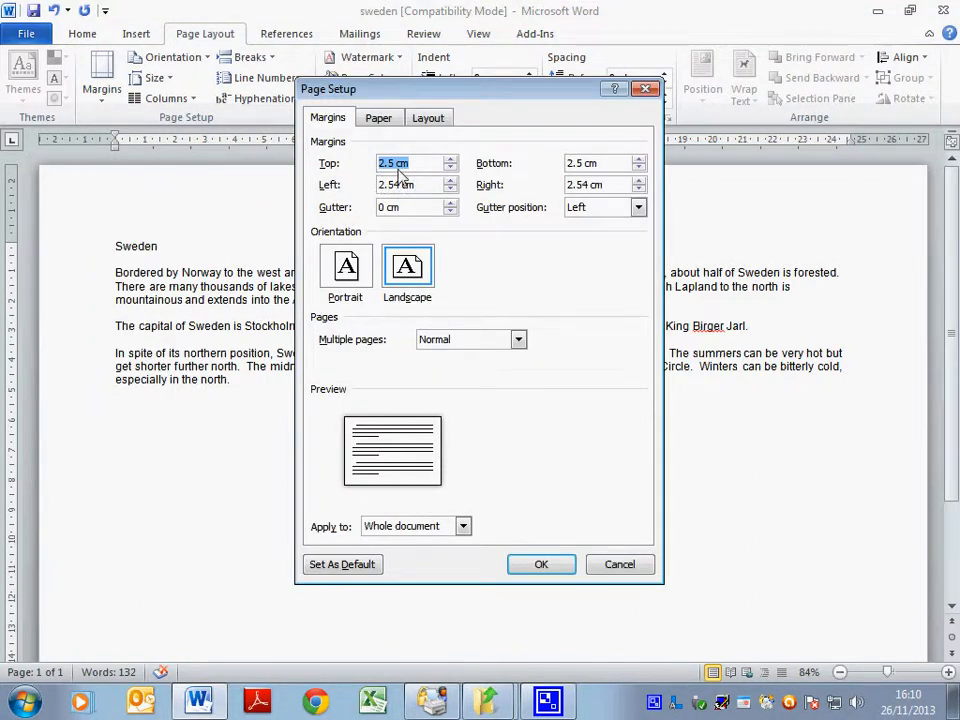
type("3")
key("Tab")
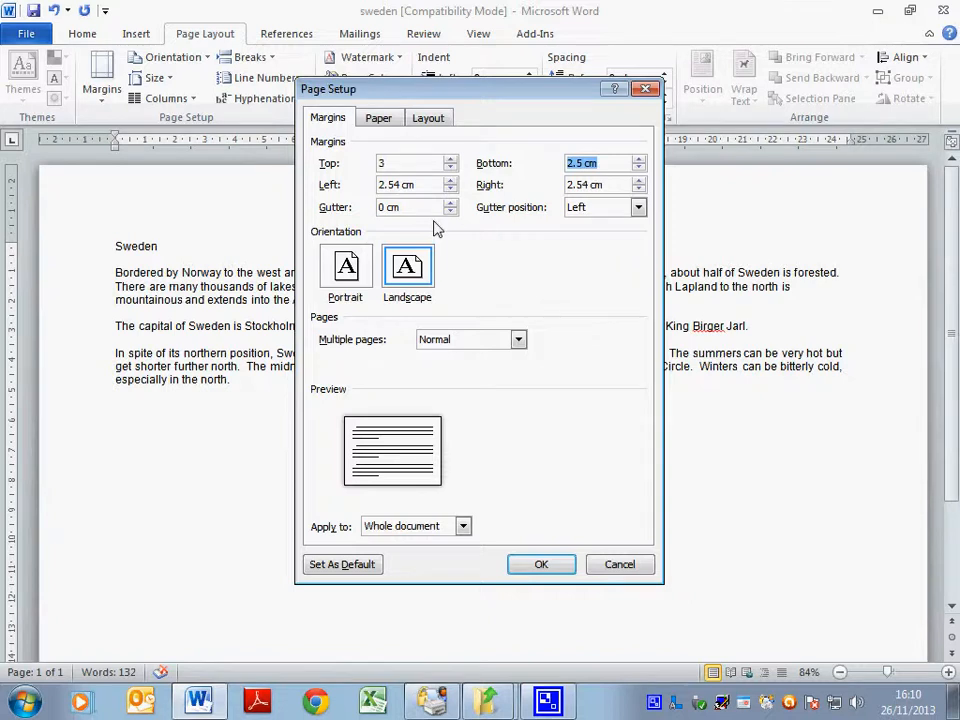
key("Tab")
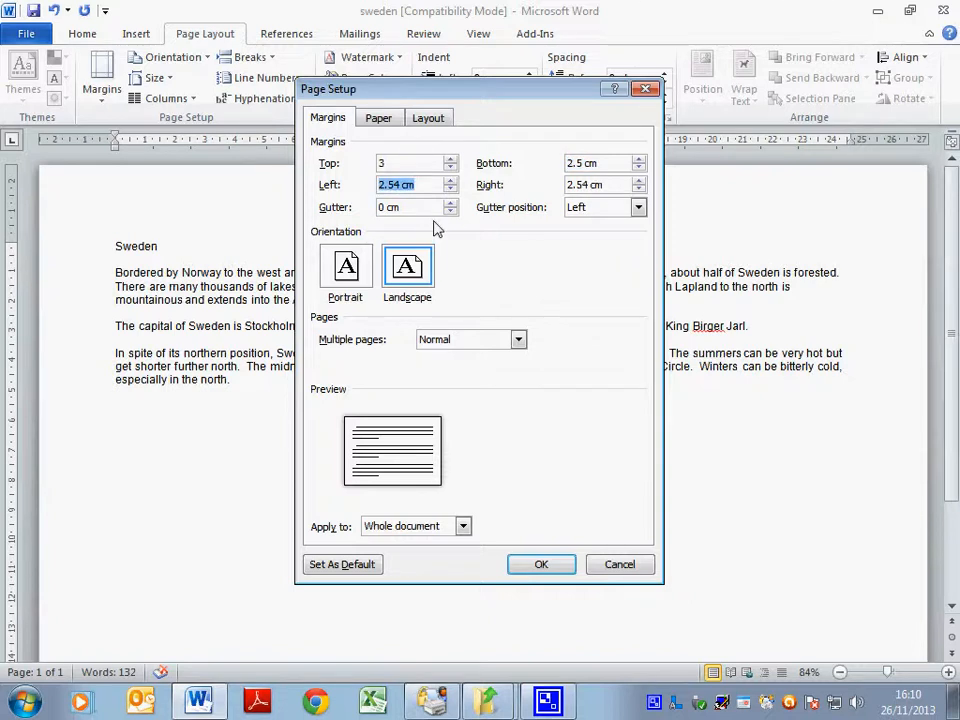
type("3.5")
key("Tab")
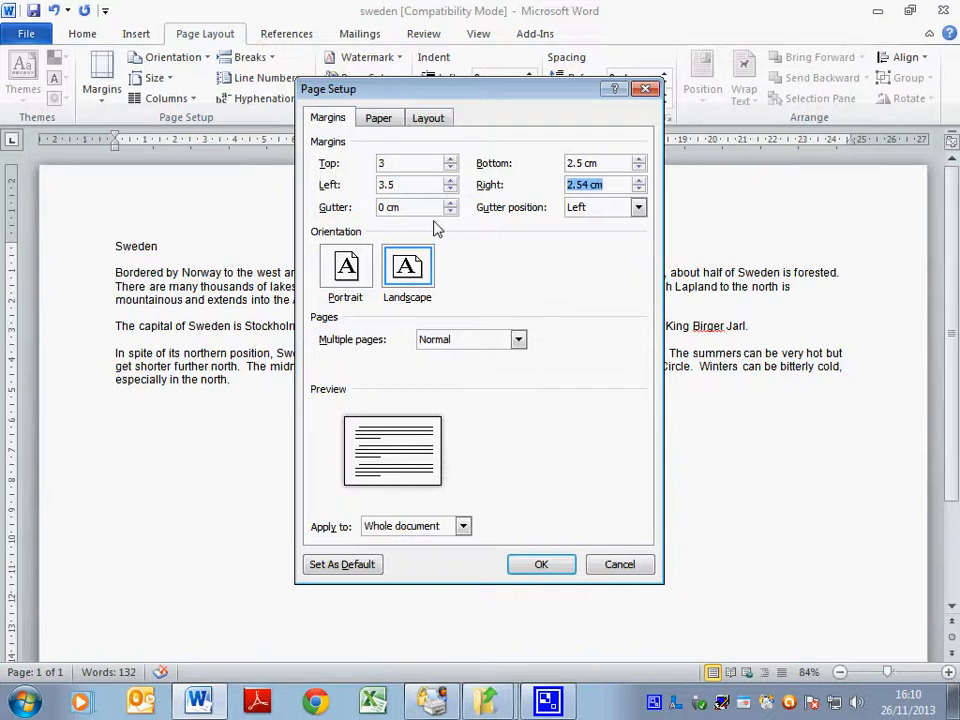
type("3.")
left_click(536, 565)
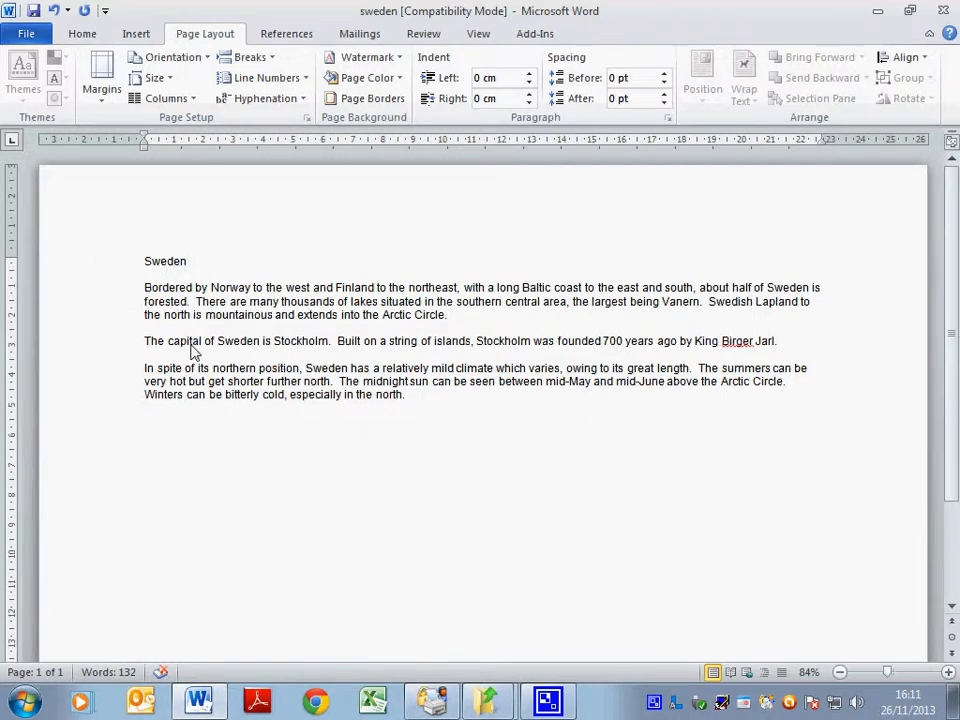
Select the heading and all three paragraphs and set them to Comic Sans MS, size 12.
key("ctrl+a")
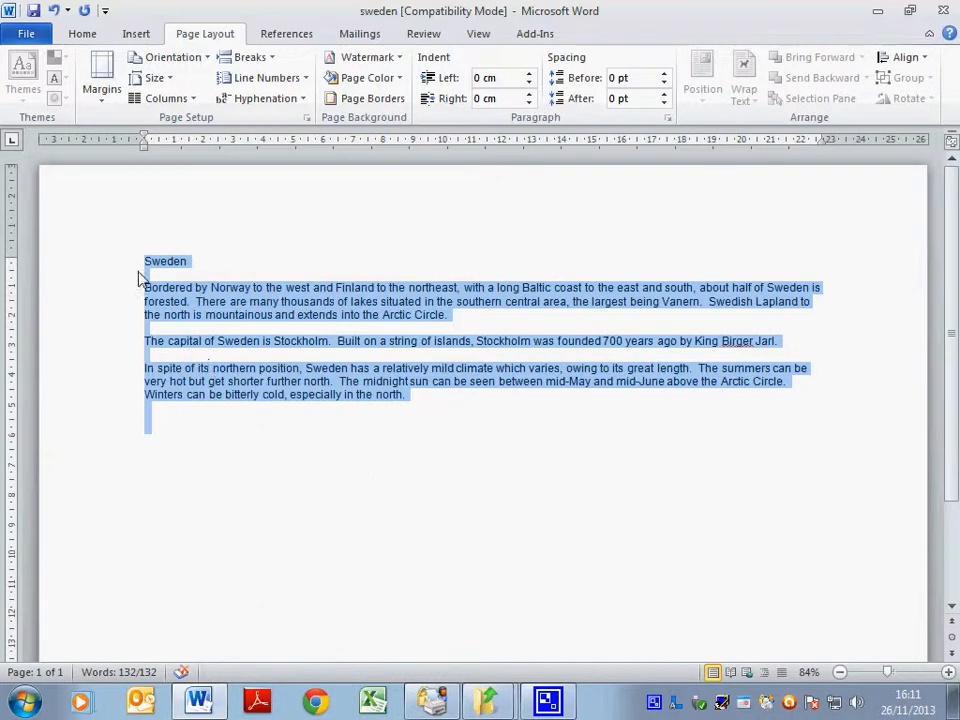
left_click(72, 40)
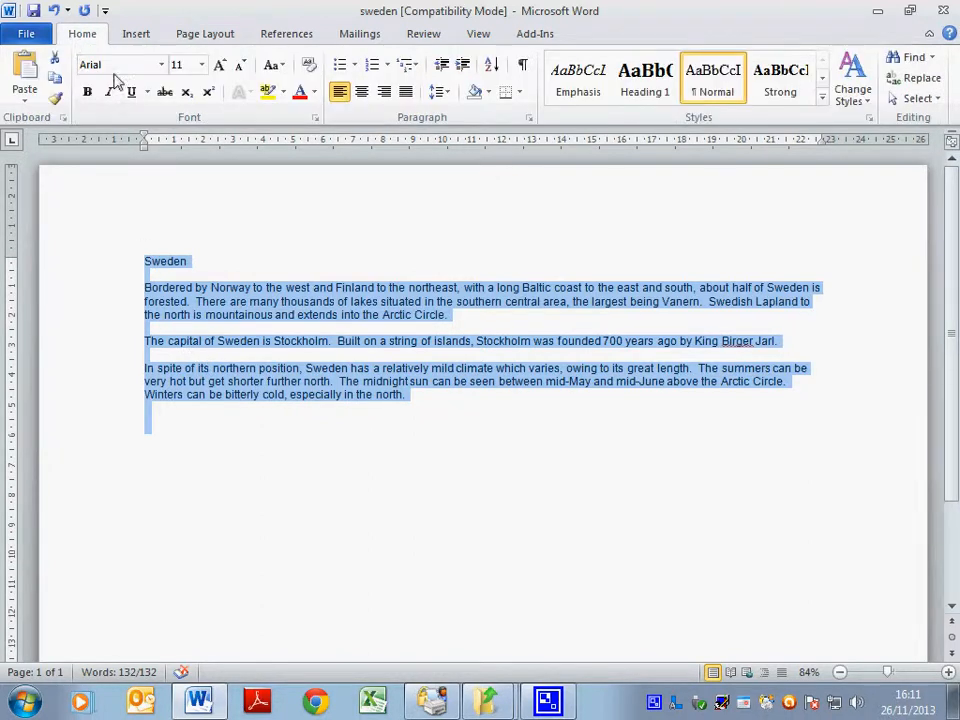
left_click(162, 65)
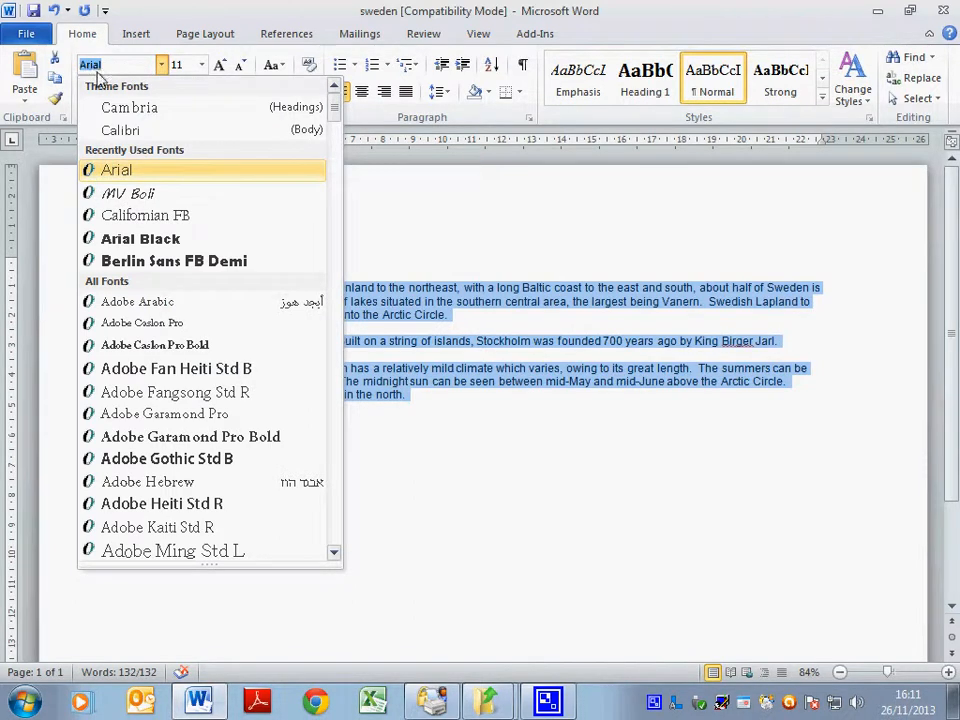
type("com")
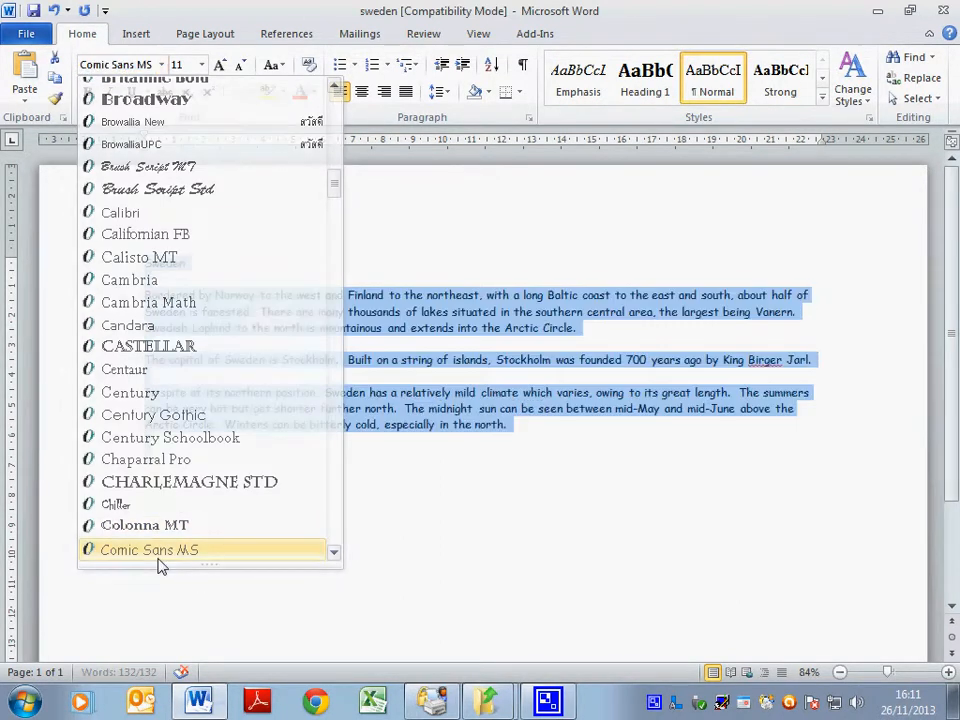
left_click(157, 550)
left_click(201, 64)
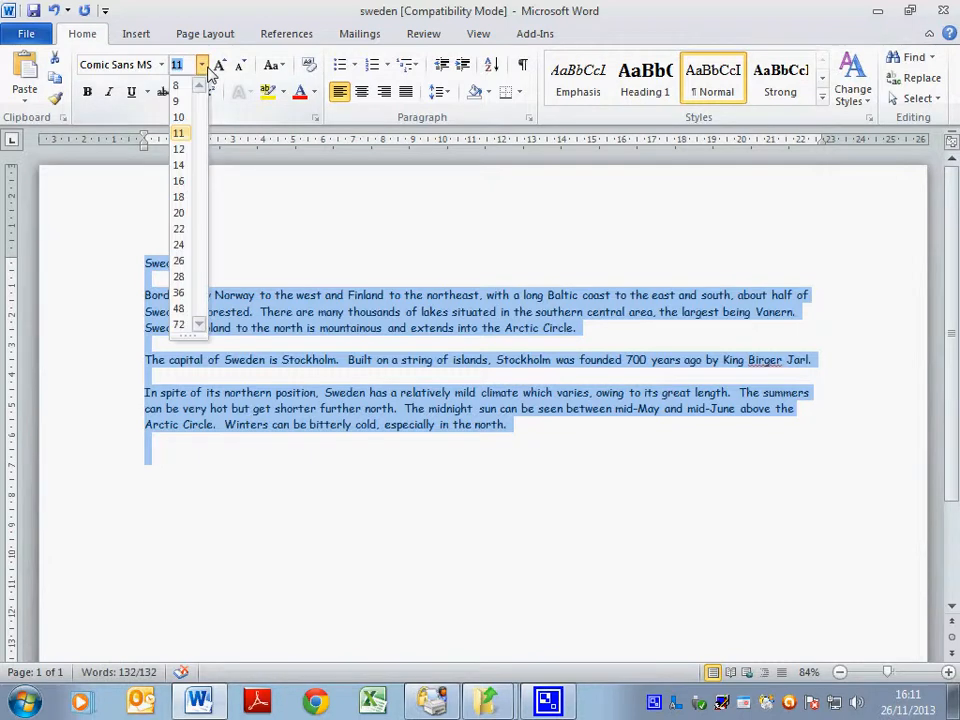
left_click(182, 150)
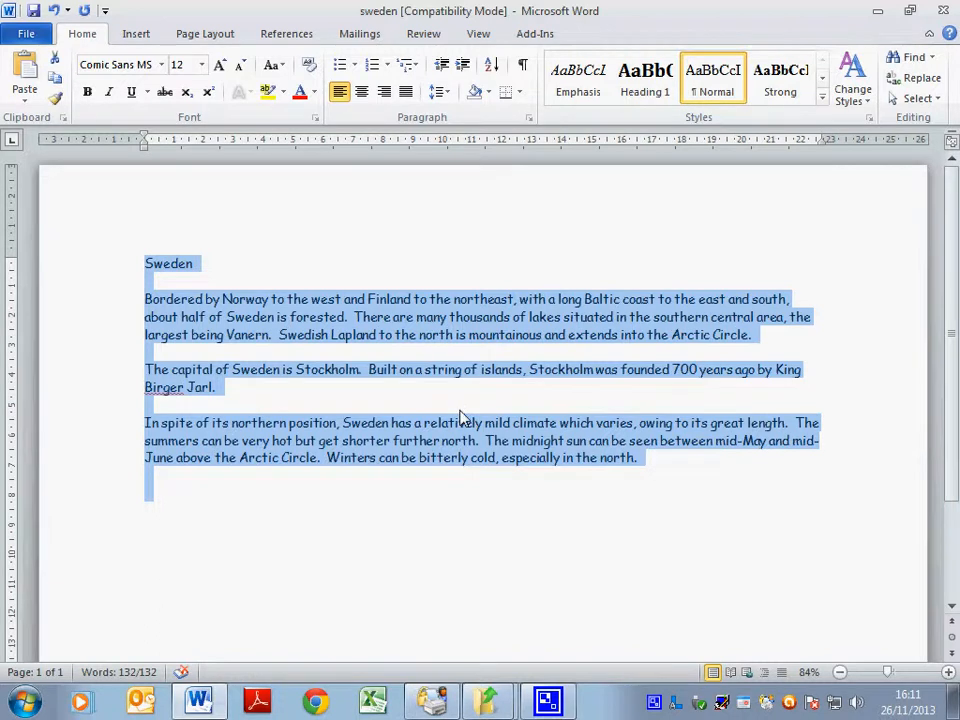
Save the file as sweden in Word Document format, accepting the upgrade from Compatibility Mode.
key("F12")
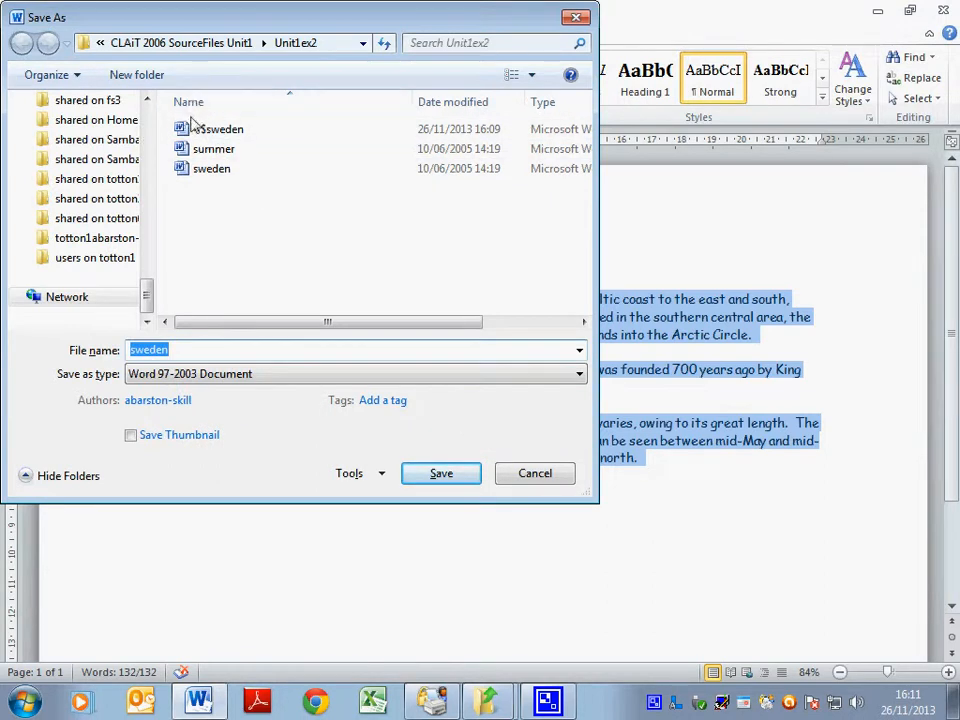
left_click(180, 373)
left_click(186, 391)
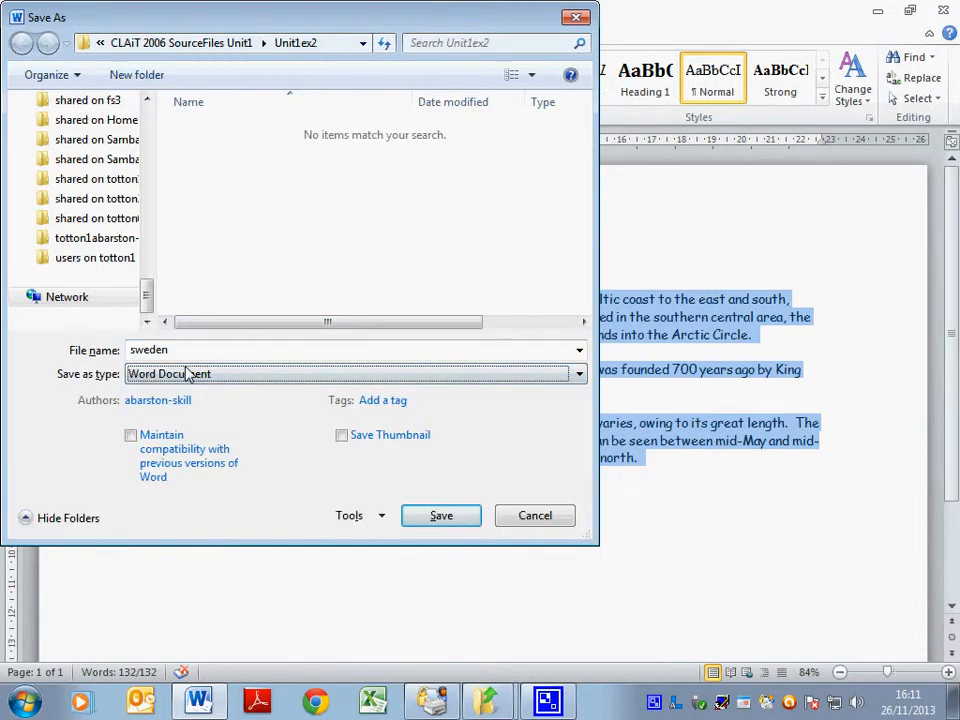
left_click(444, 526)
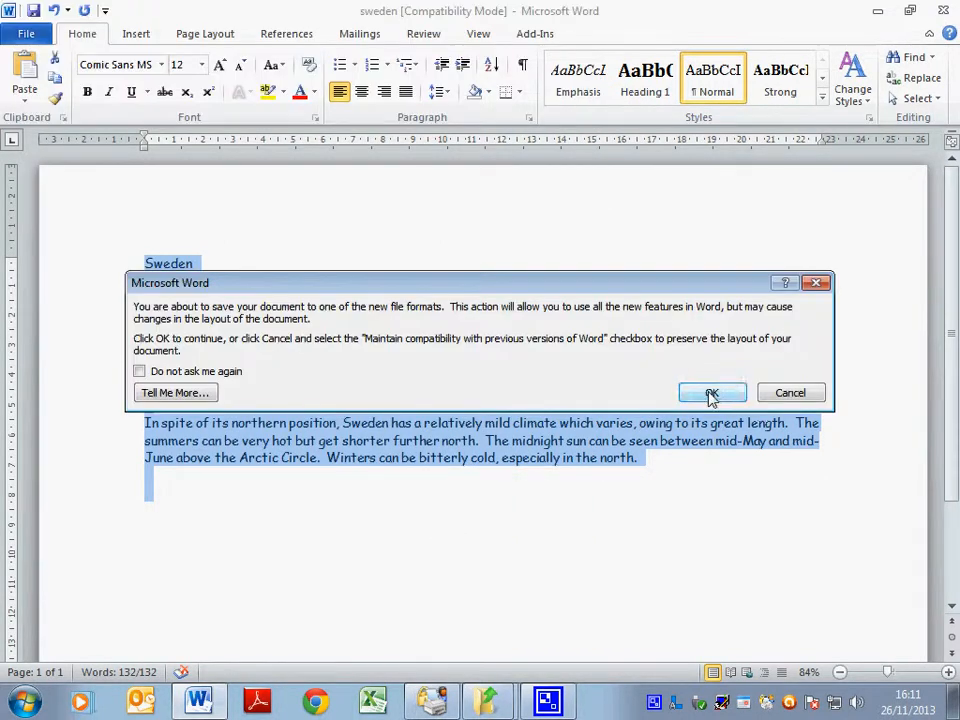
left_click(711, 393)
left_click(339, 510)
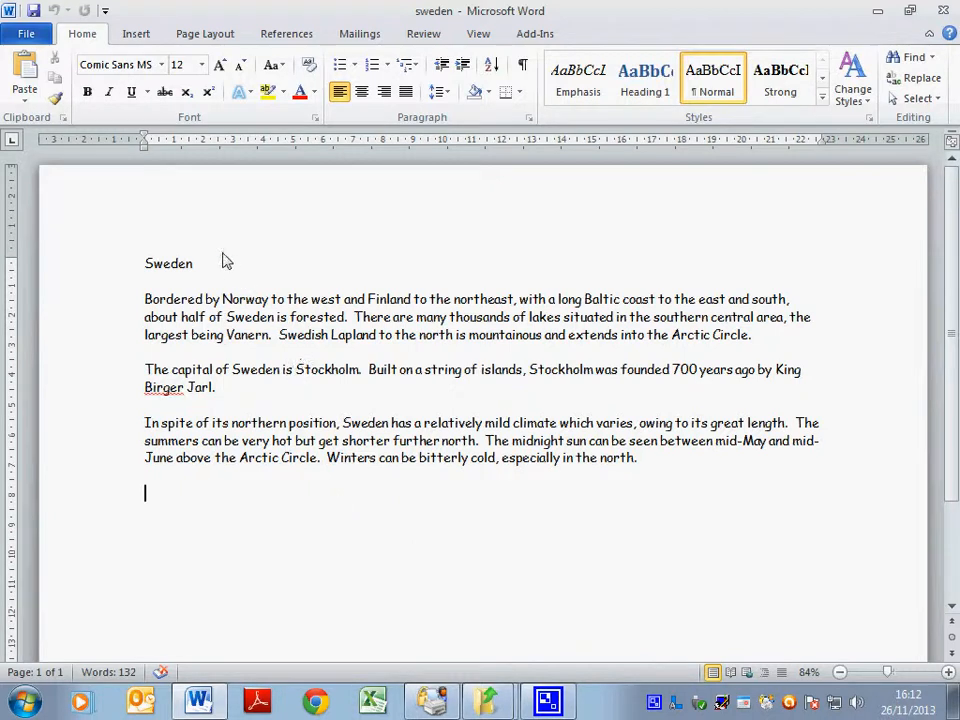
Open the header and type the author's name, then the candidate number after a tab.
double_click(156, 201)
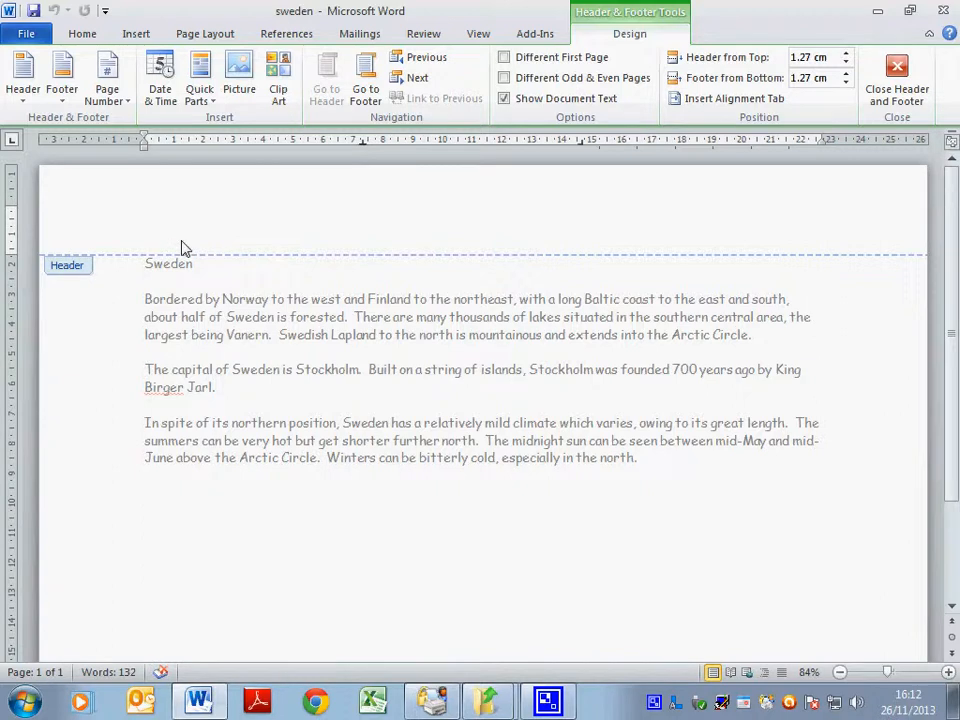
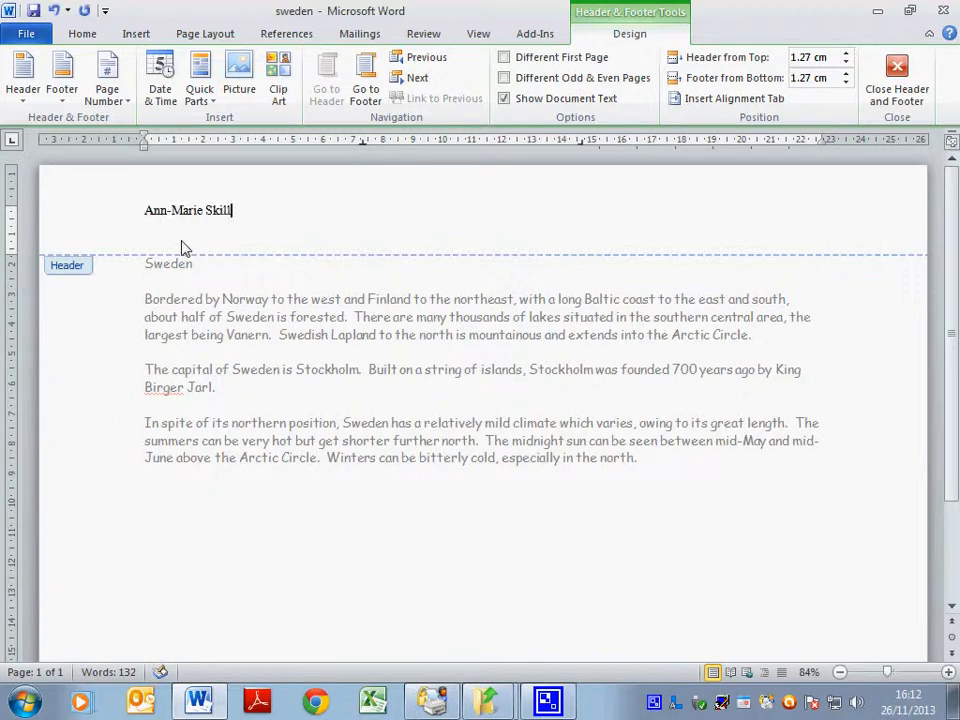
key("Tab")
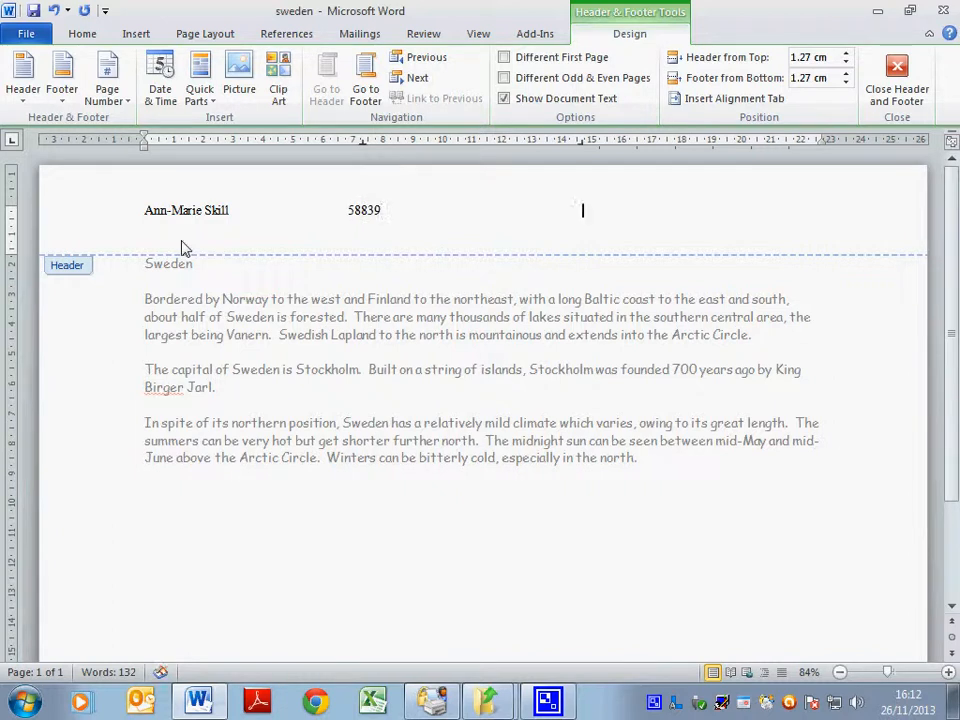
Insert the date in the '26 November 2013' format and select the whole header line.
left_click(161, 90)
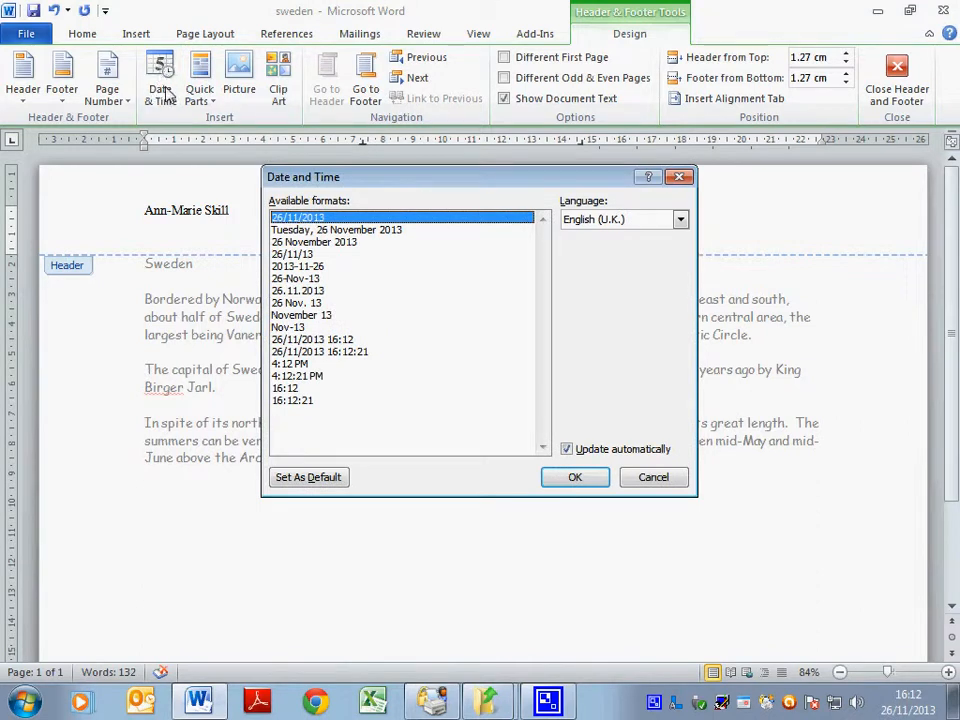
left_click(268, 242)
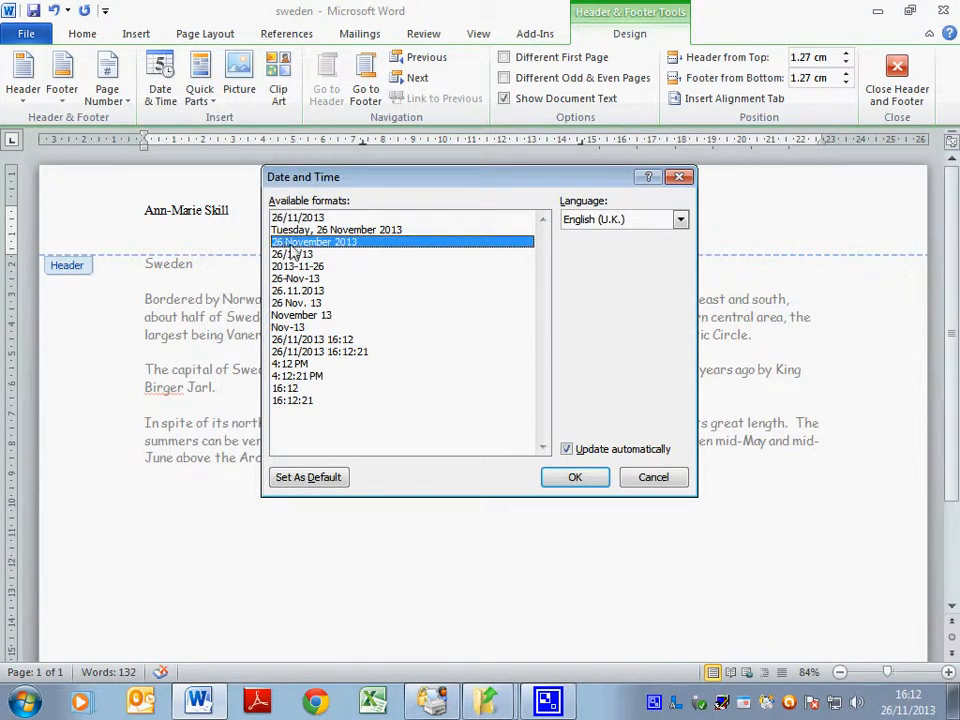
left_click(578, 477)
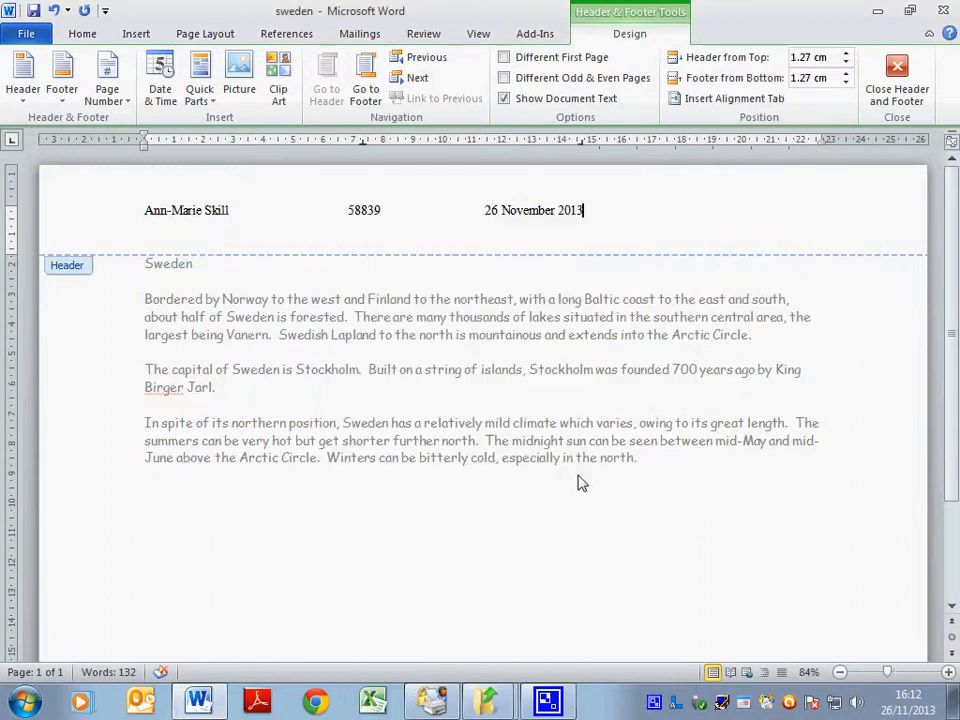
left_click(88, 217)
left_click(82, 33)
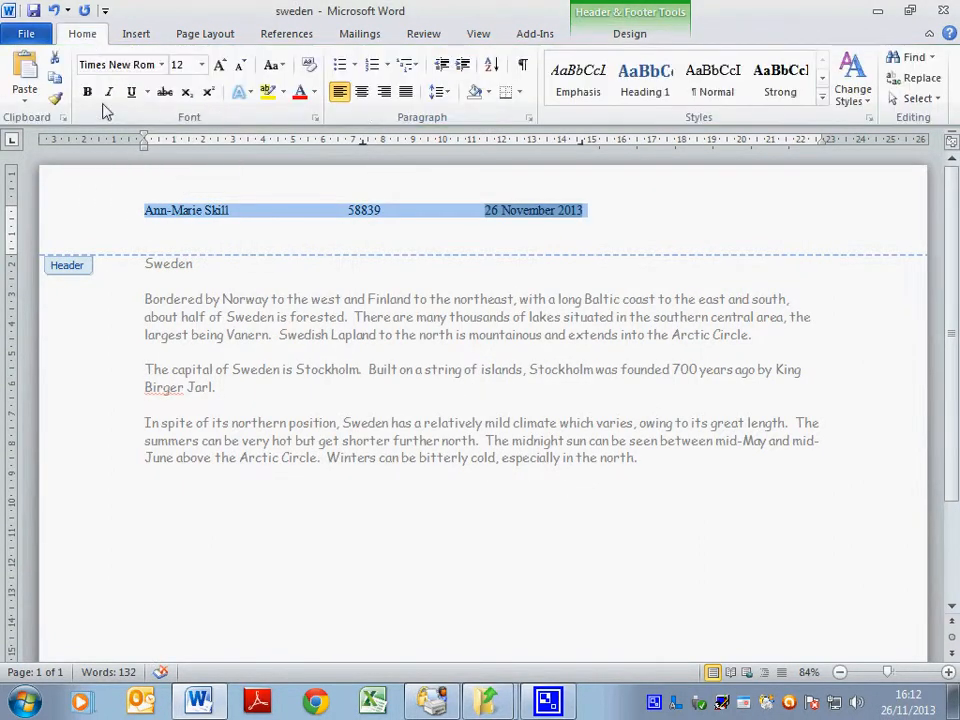
Set the header to Comic Sans MS, centre the number and move the date to the right margin.
left_click(161, 64)
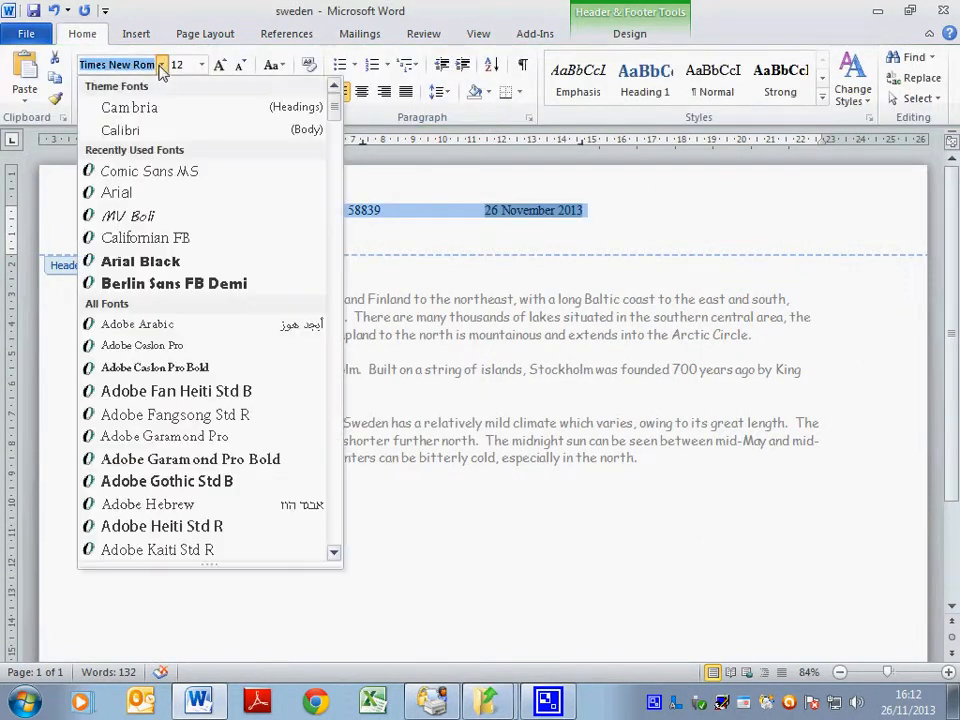
left_click(137, 174)
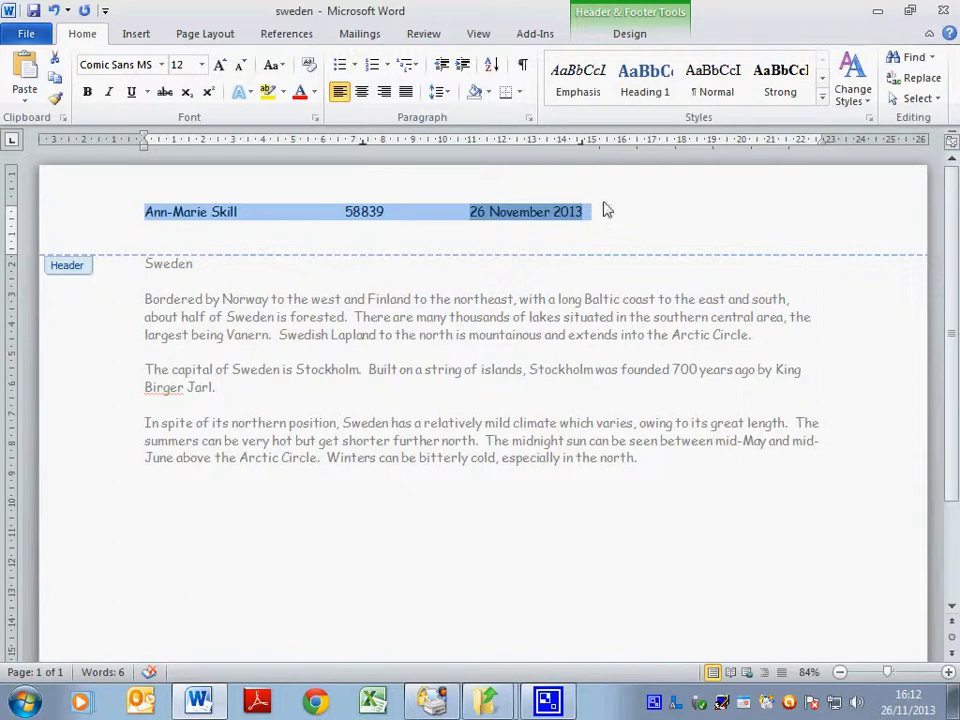
left_click_drag(583, 147, 815, 149)
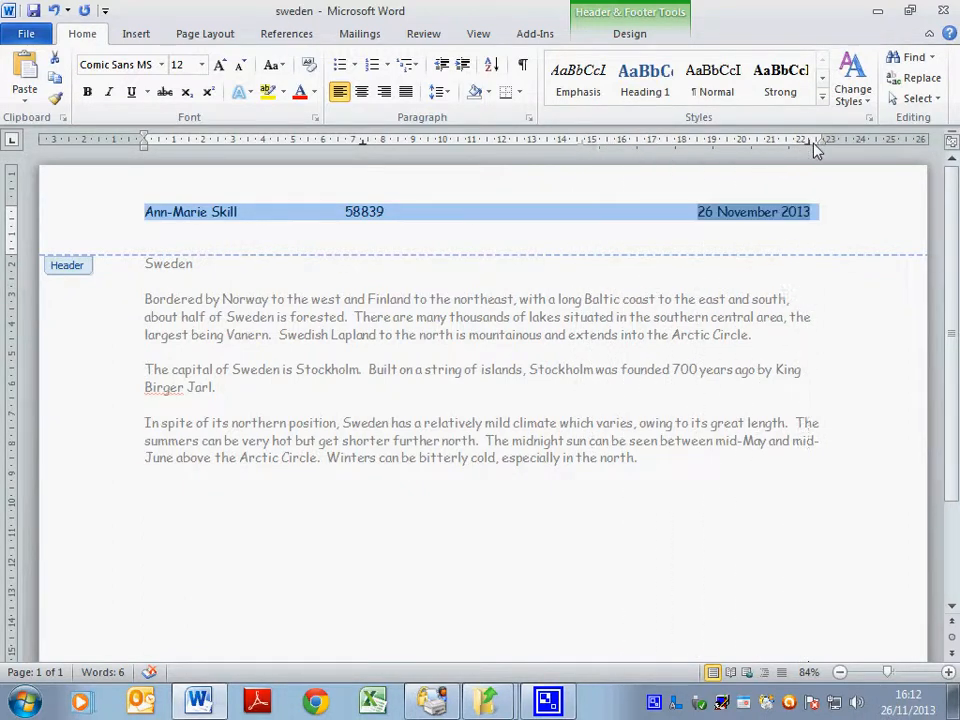
left_click_drag(364, 148, 473, 149)
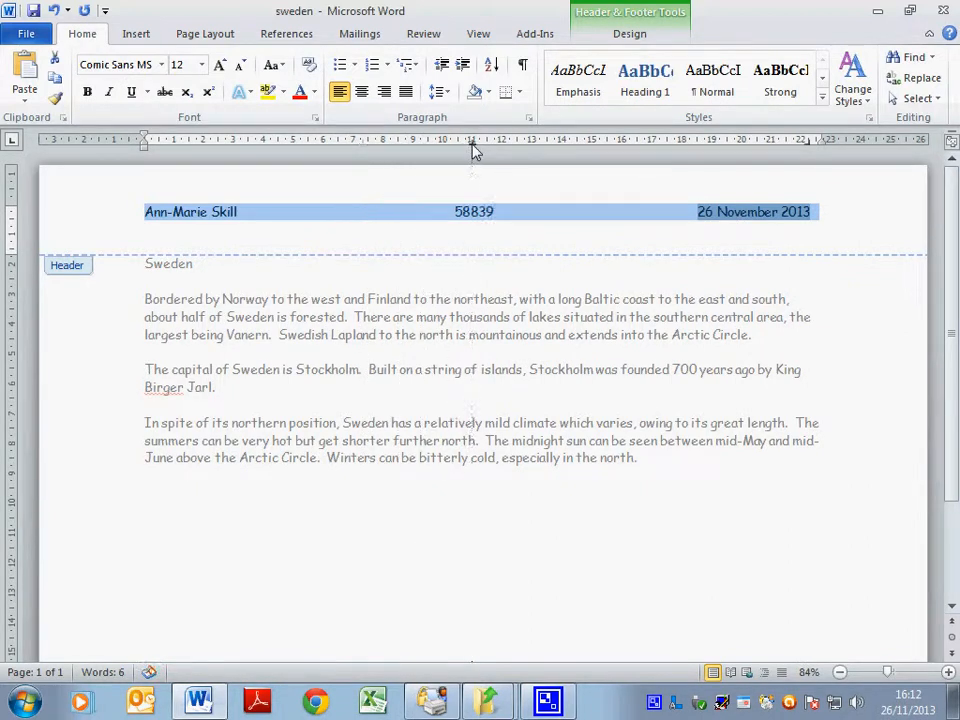
double_click(449, 308)
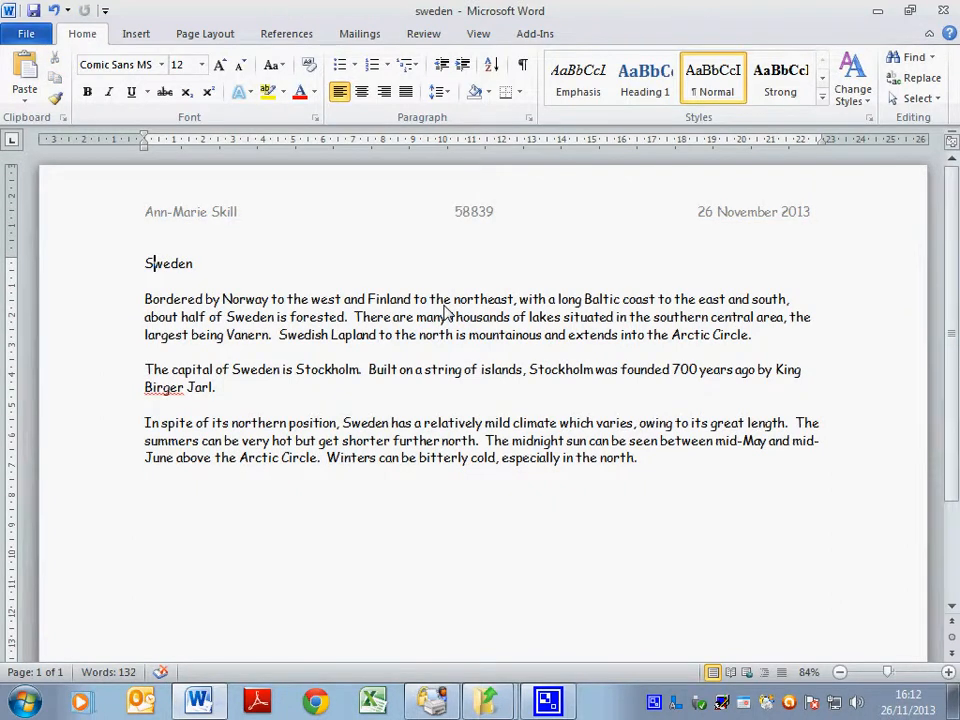
Open the footer and delete the typed sweden.doc text.
scroll(450, 482, "down", 3)
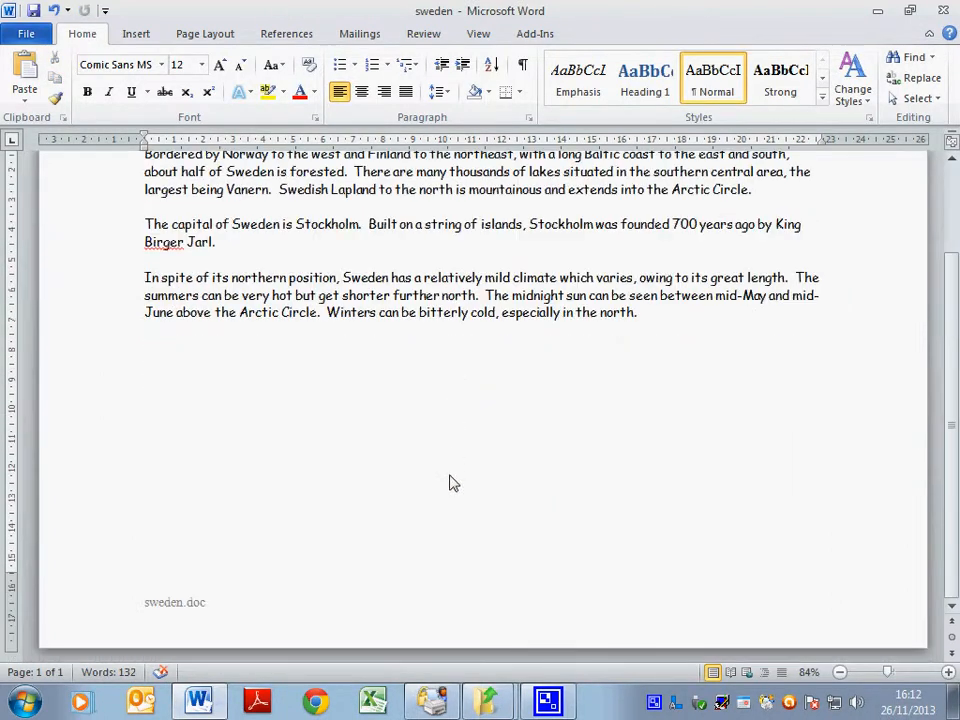
double_click(204, 614)
left_click_drag(206, 608, 146, 608)
left_click(225, 613)
left_click(107, 604)
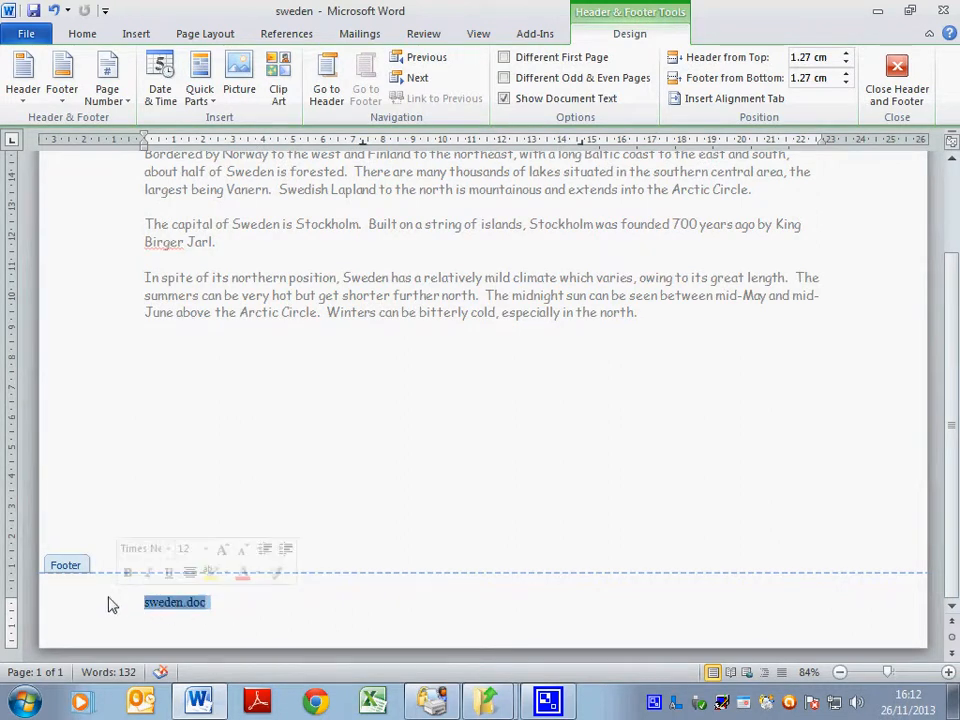
key("Delete")
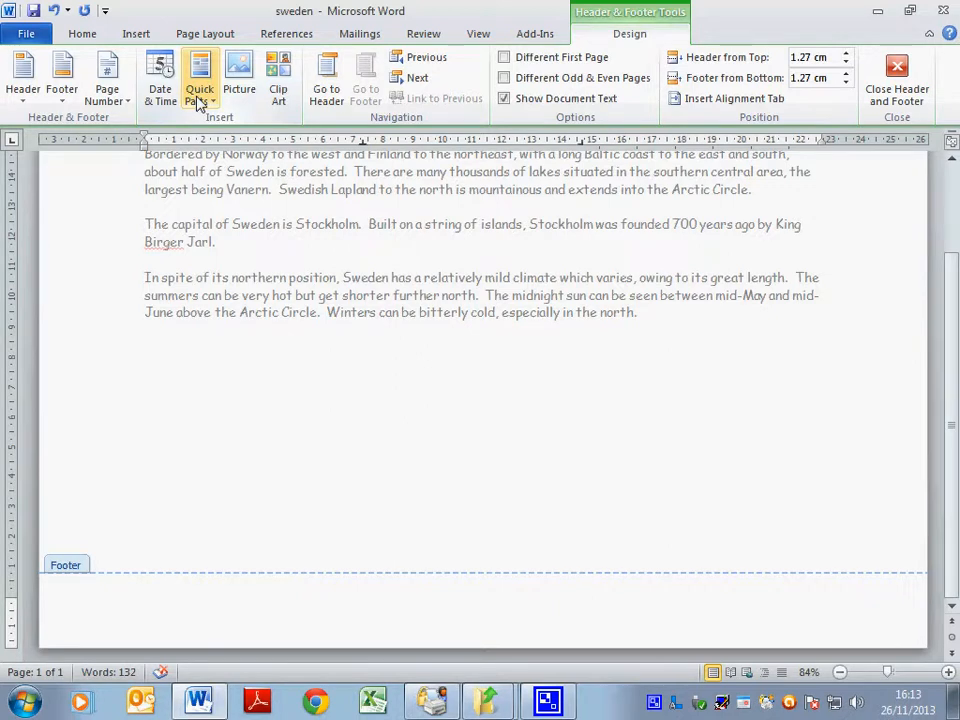
Insert a FileName field from the Document Information category into the footer.
left_click(197, 102)
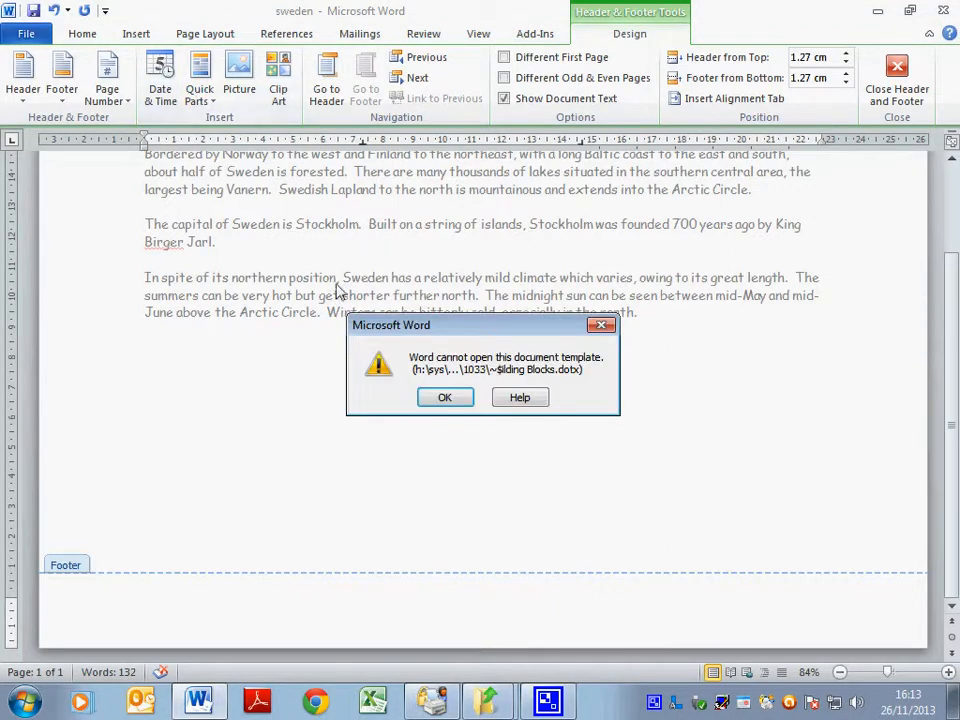
left_click(441, 399)
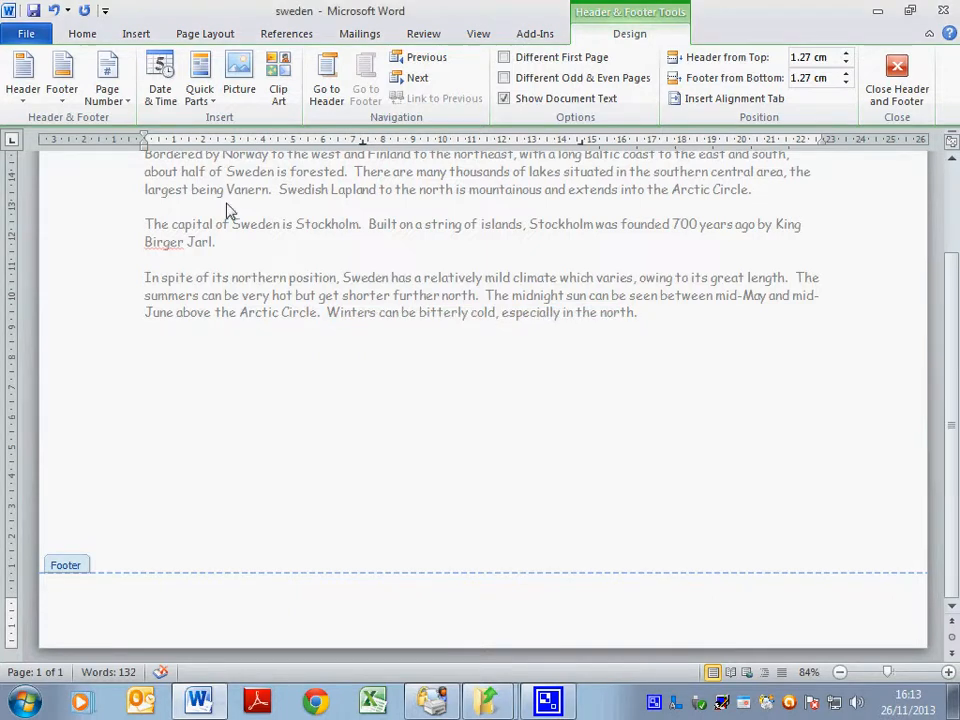
left_click(200, 98)
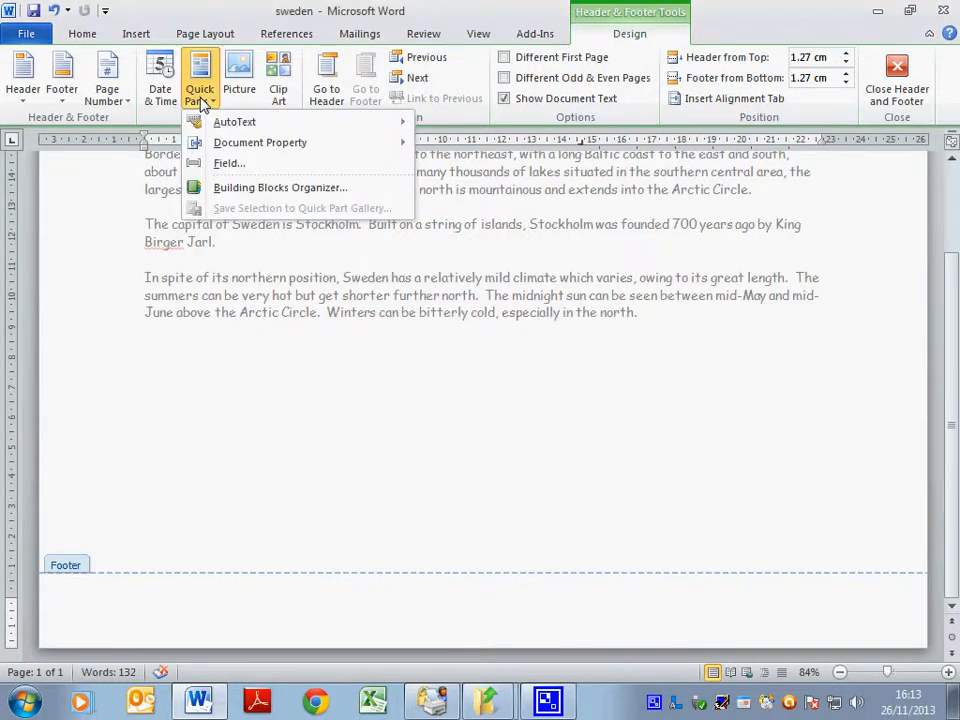
left_click(228, 166)
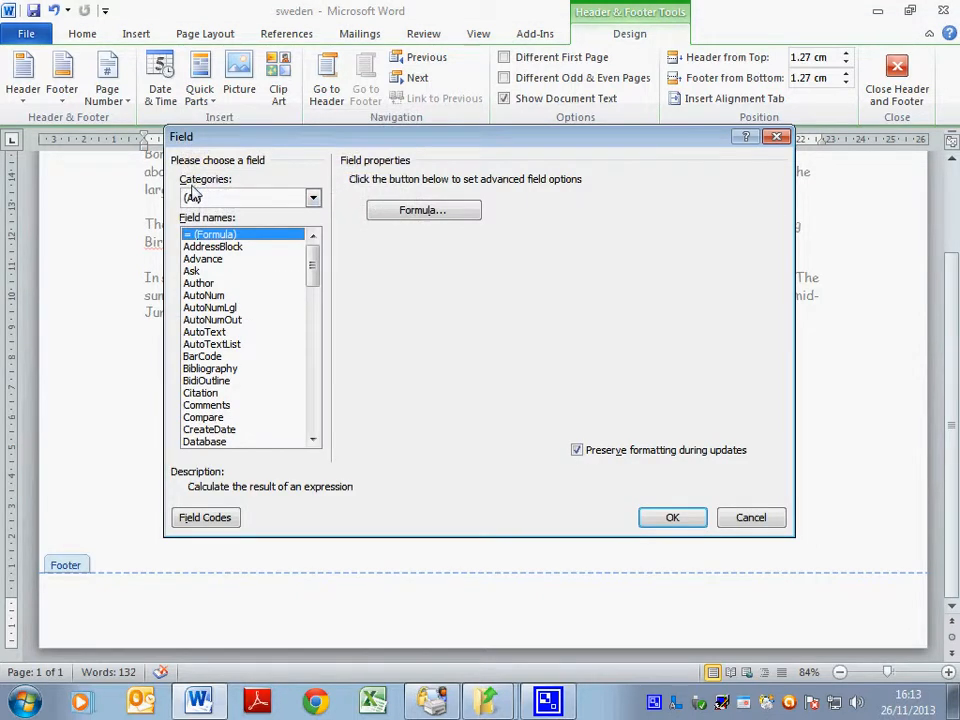
left_click(245, 198)
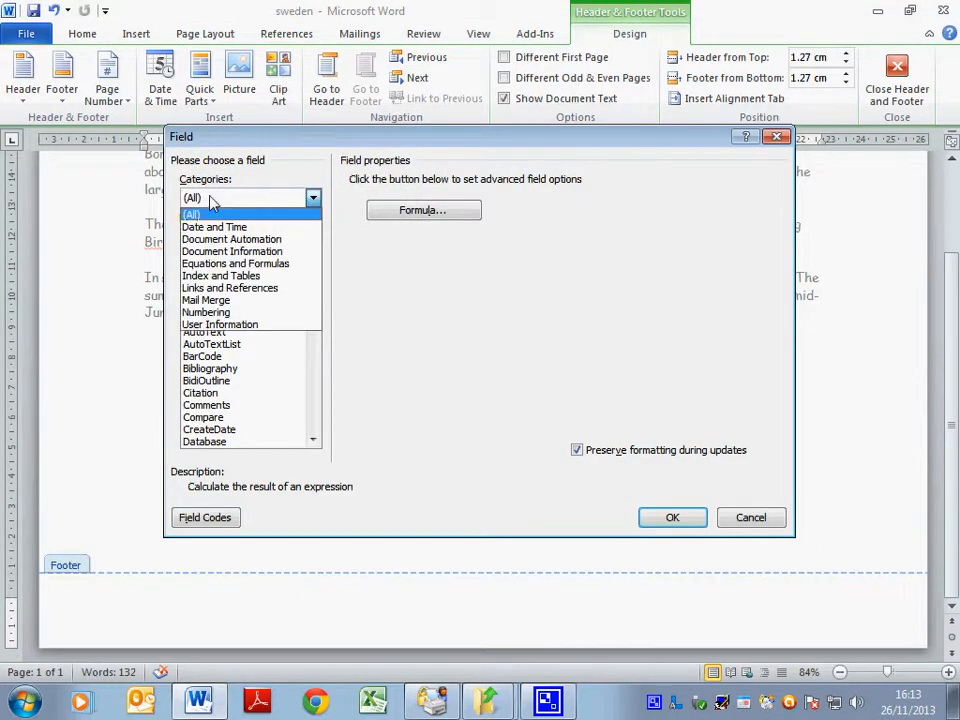
left_click(214, 252)
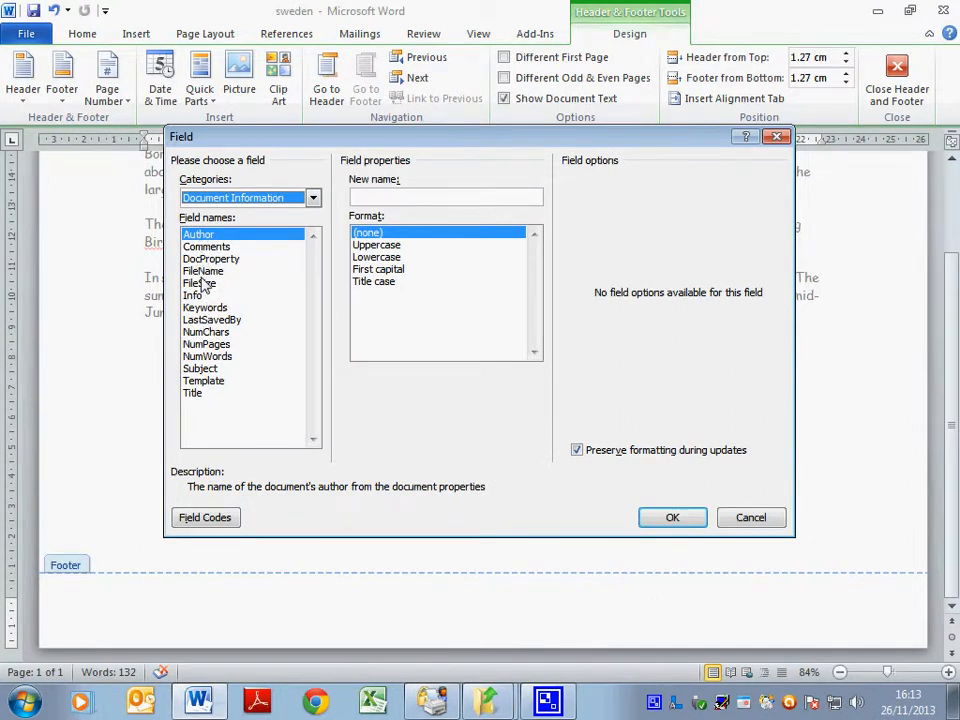
left_click(203, 271)
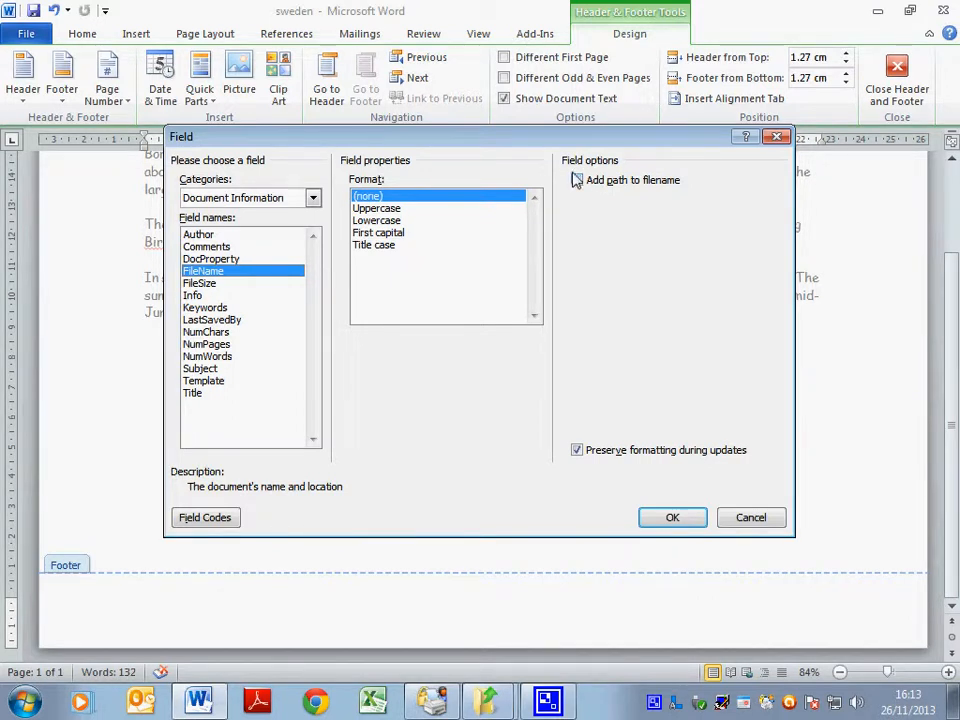
left_click(673, 521)
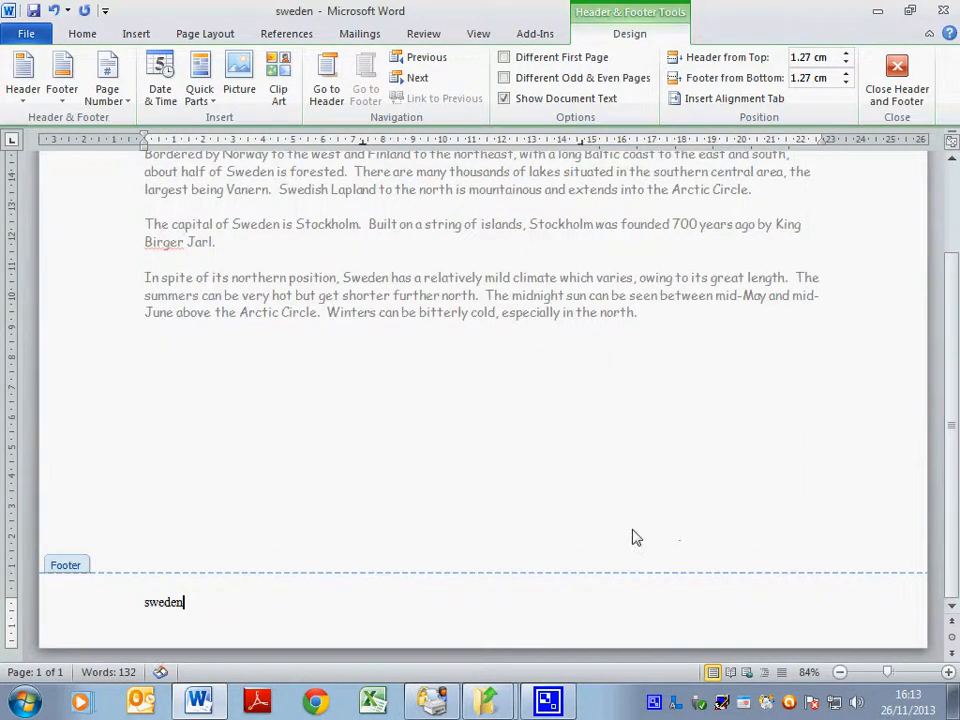
Set the footer's sweden filename field to Comic Sans MS and return to the body text.
left_click_drag(187, 608, 96, 611)
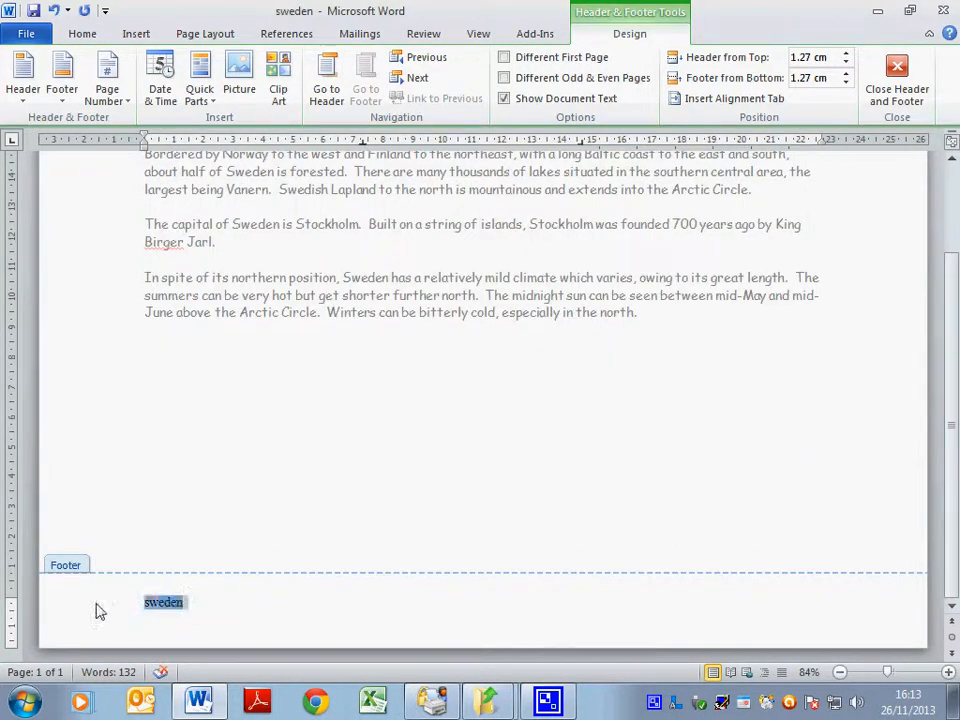
left_click(82, 34)
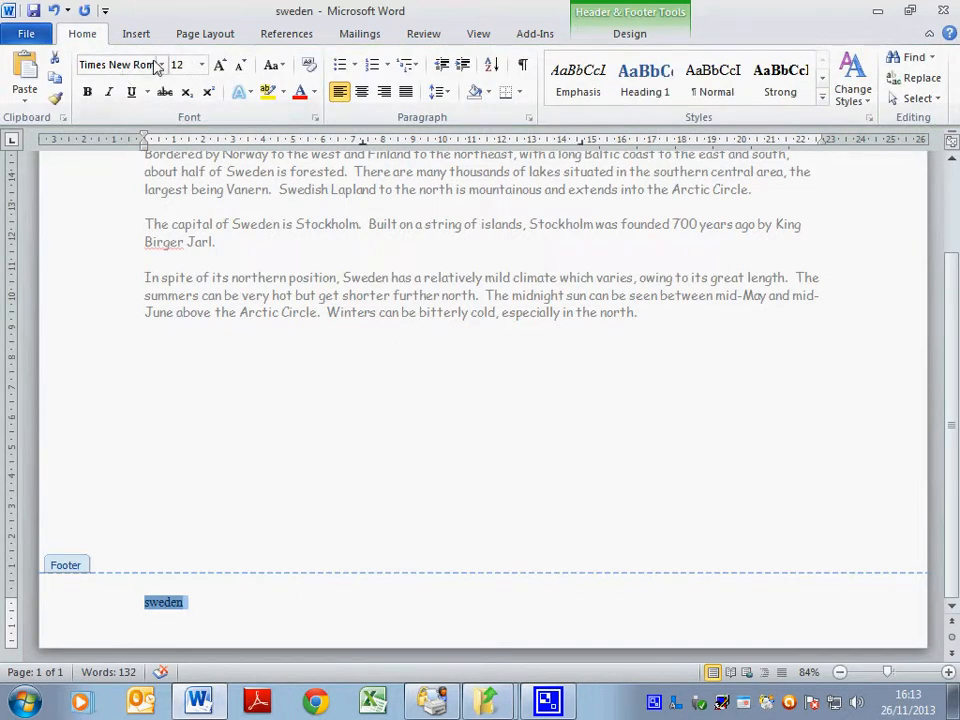
left_click(161, 64)
left_click(144, 171)
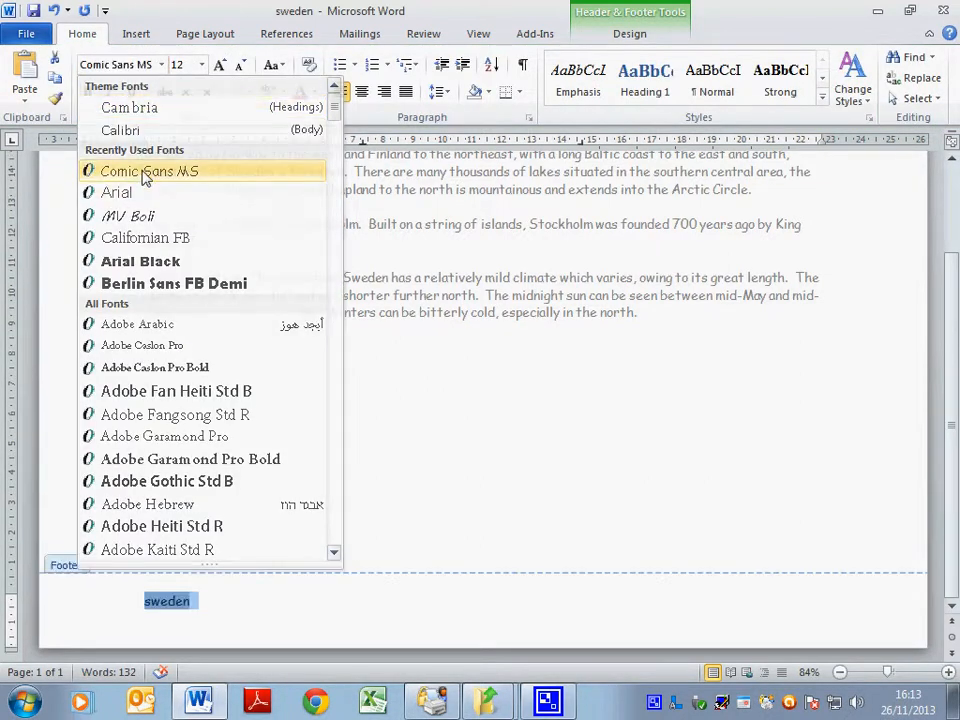
double_click(429, 332)
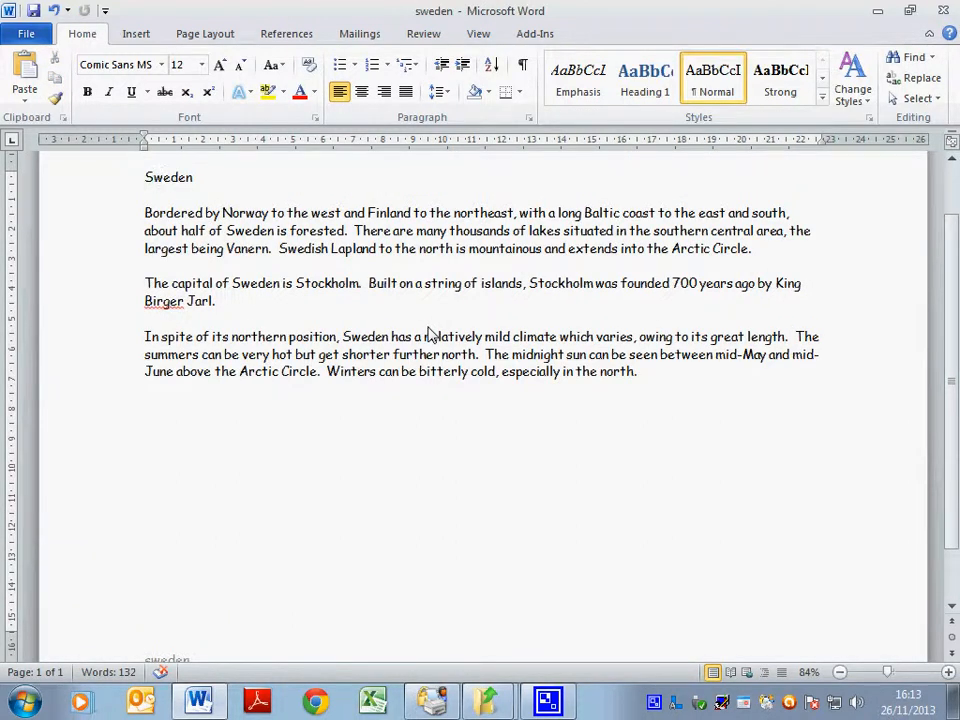